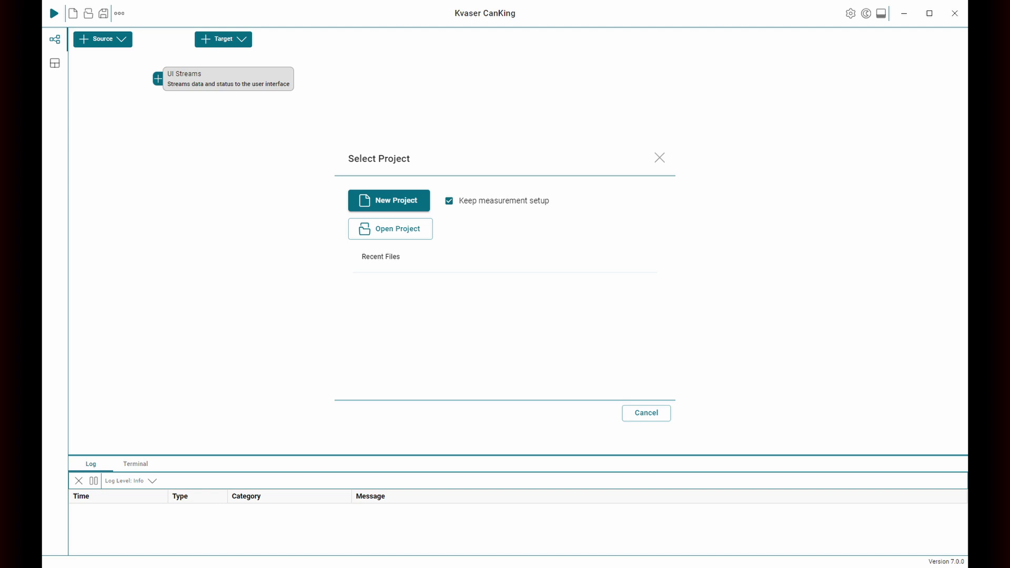
Dismiss the project selection dialog without creating or opening a project.
key(Escape)
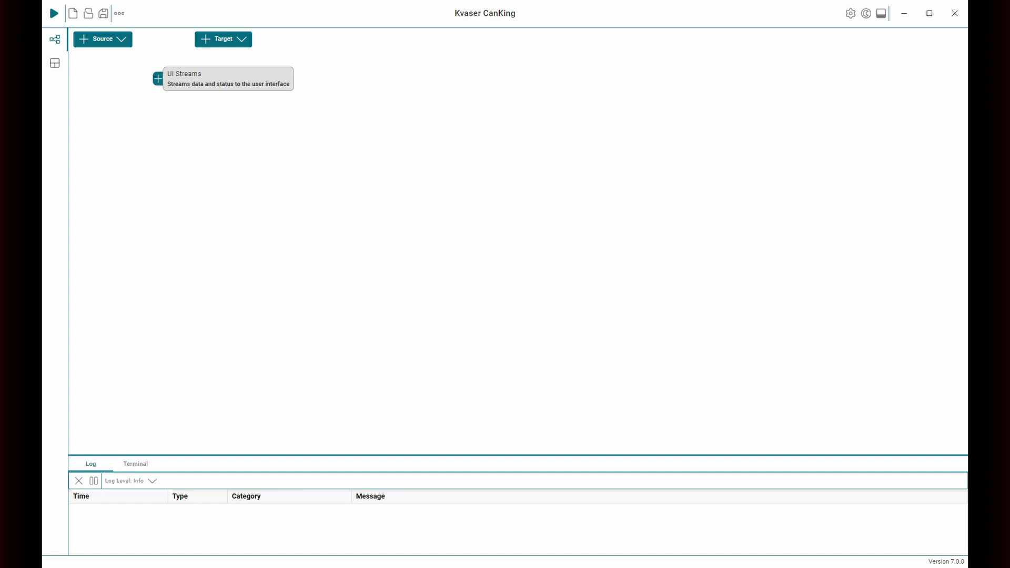
Switch the interface to dark mode and back to light mode, and hide and restore the tools panel.
click(850, 14)
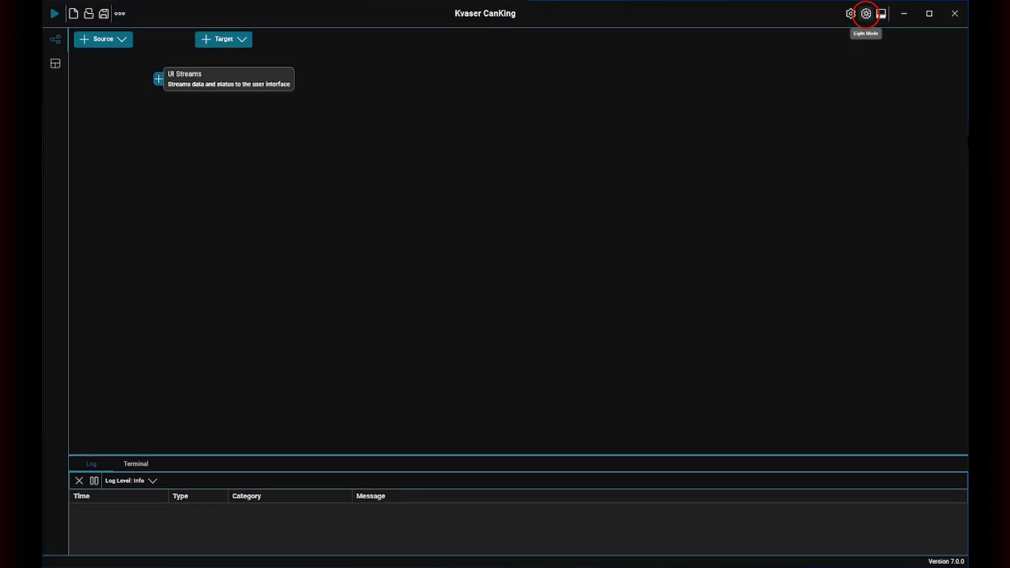
click(866, 13)
click(882, 13)
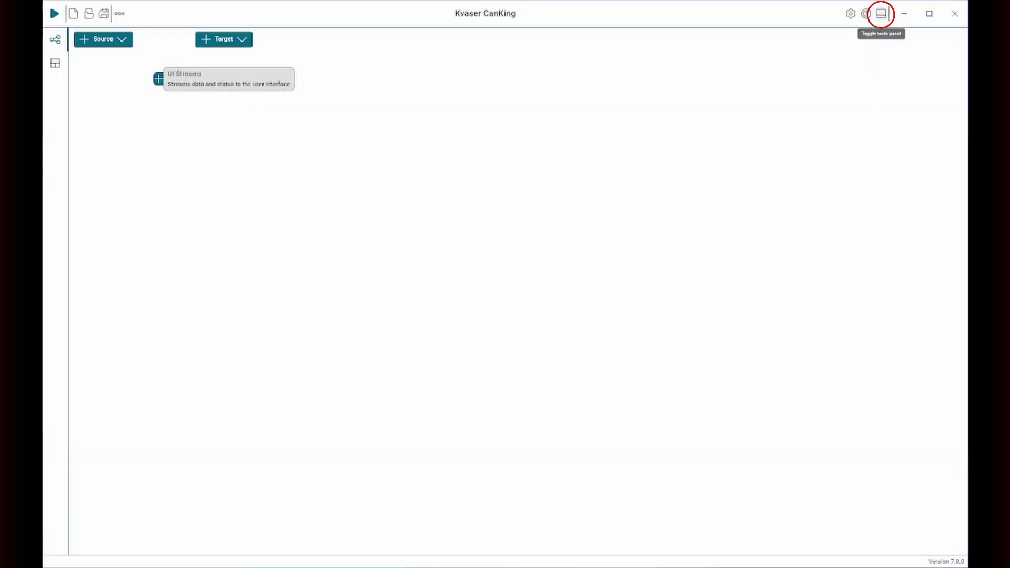
click(881, 14)
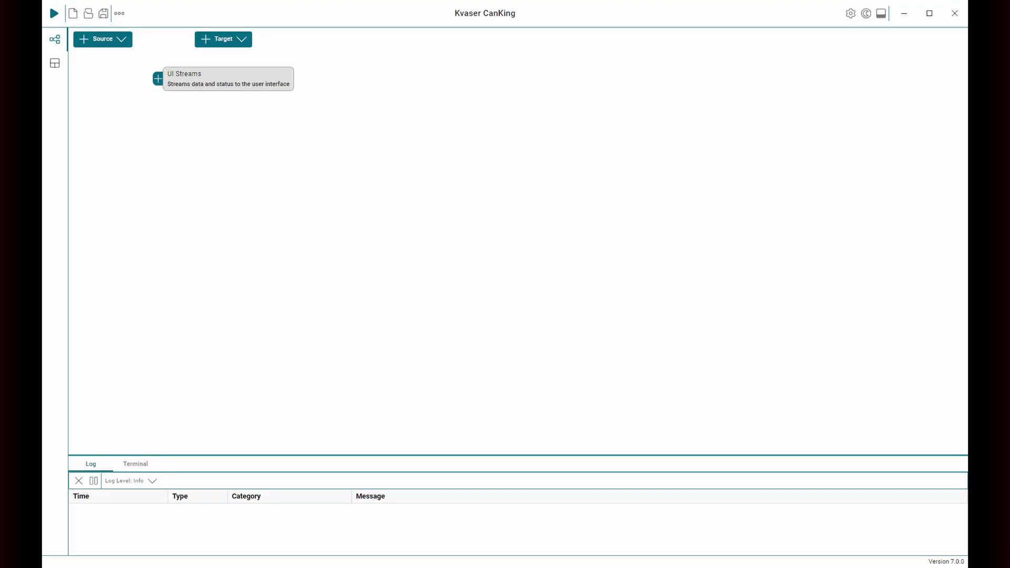
Add a CAN channel source named CAN 1 for Kvaser Memorator Pro 2xHS v2 - Channel 1 at 500 kbit/s in the measurement setup.
click(54, 39)
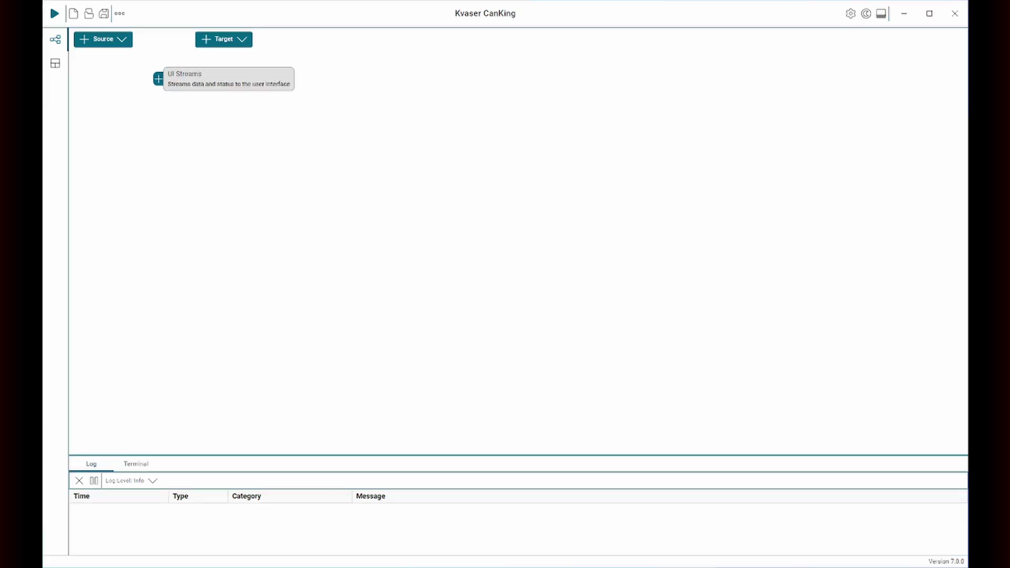
click(103, 39)
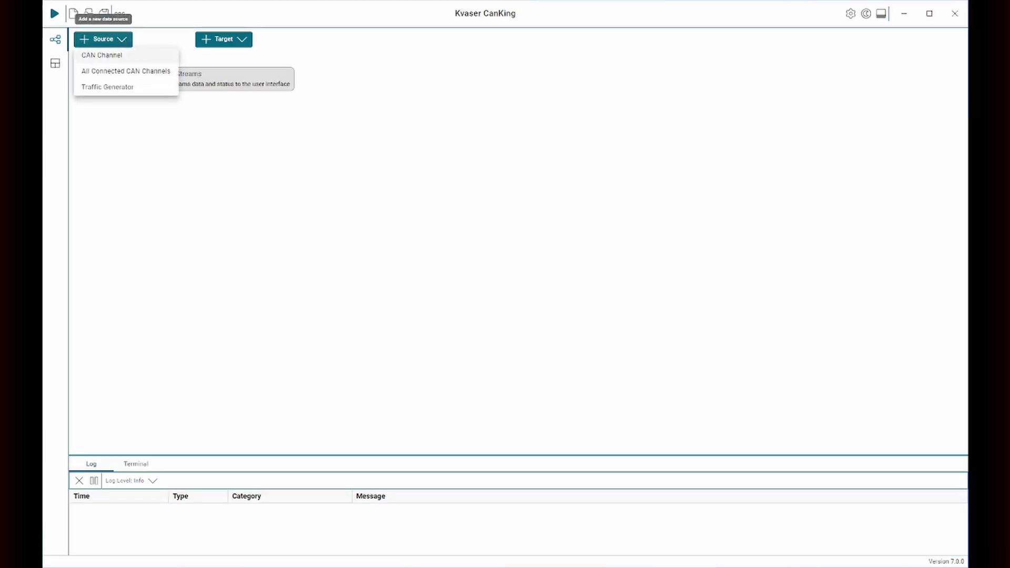
click(115, 54)
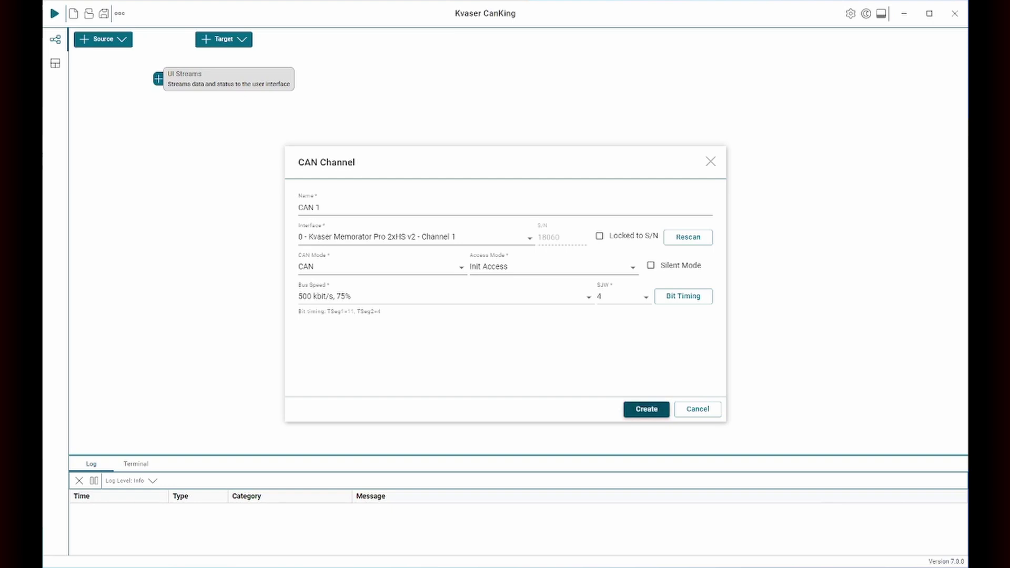
click(647, 409)
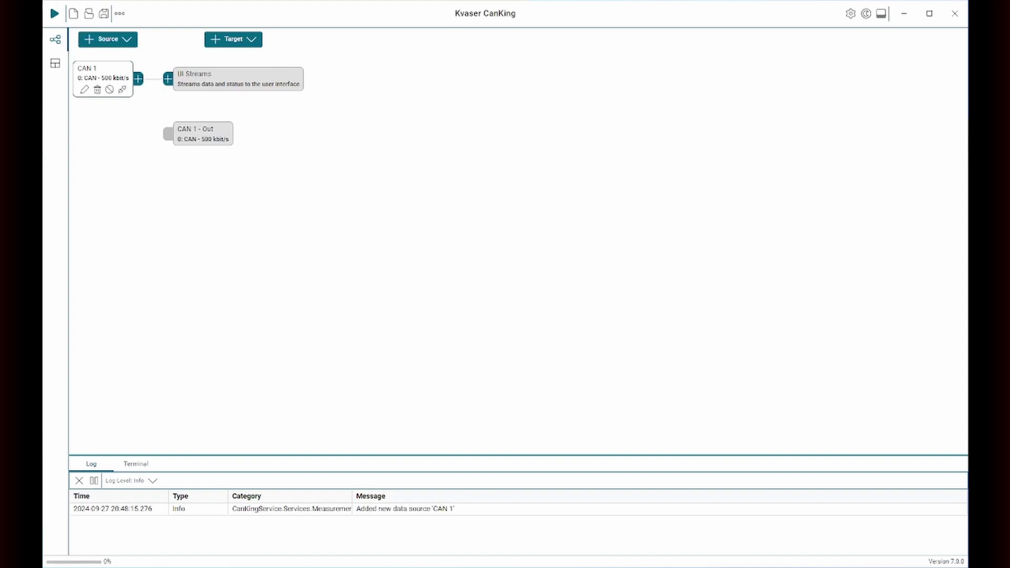
click(84, 89)
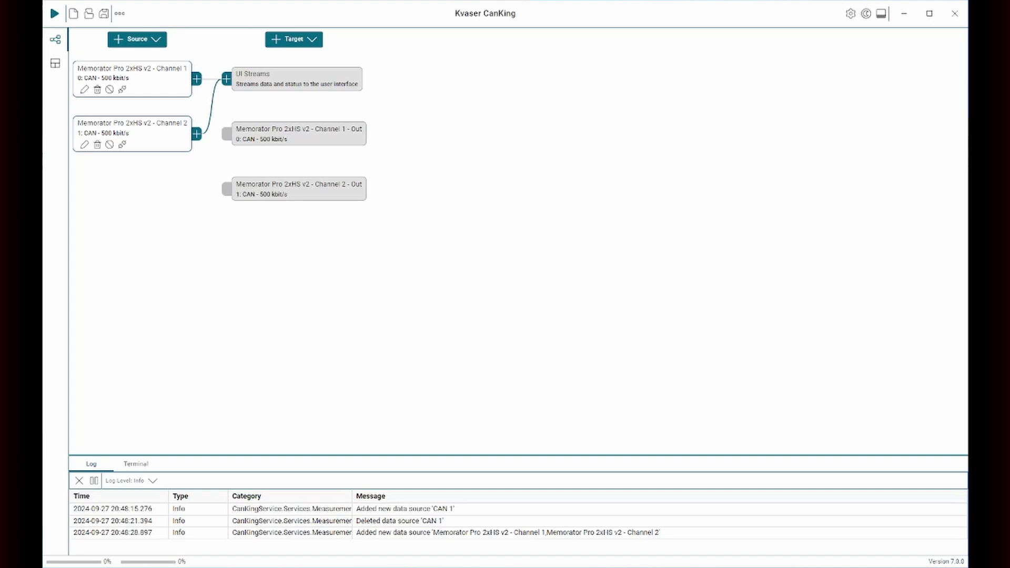
Split Workspace 1 into left and right panes, and divide the left pane into upper and lower ones.
click(54, 63)
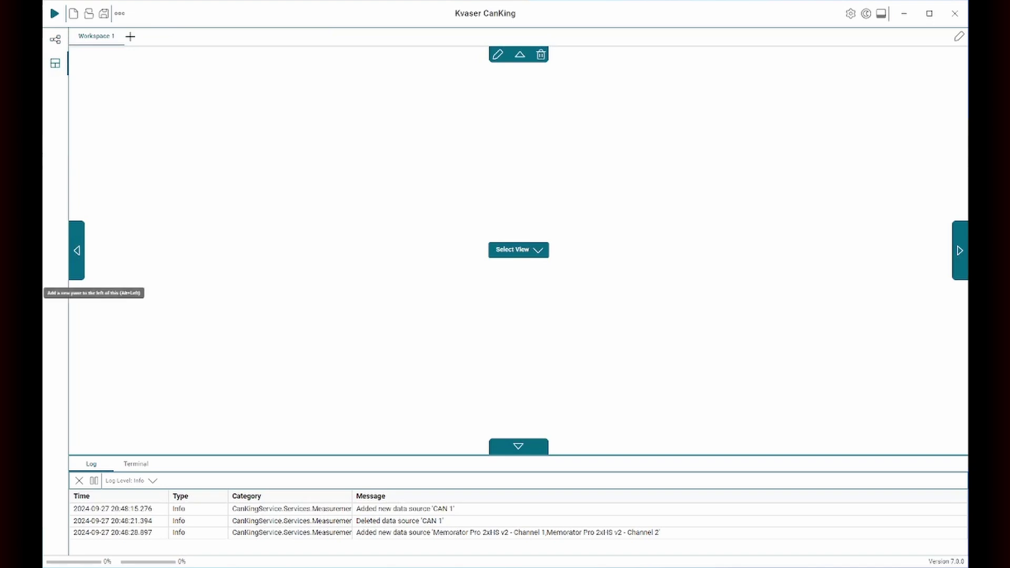
click(76, 251)
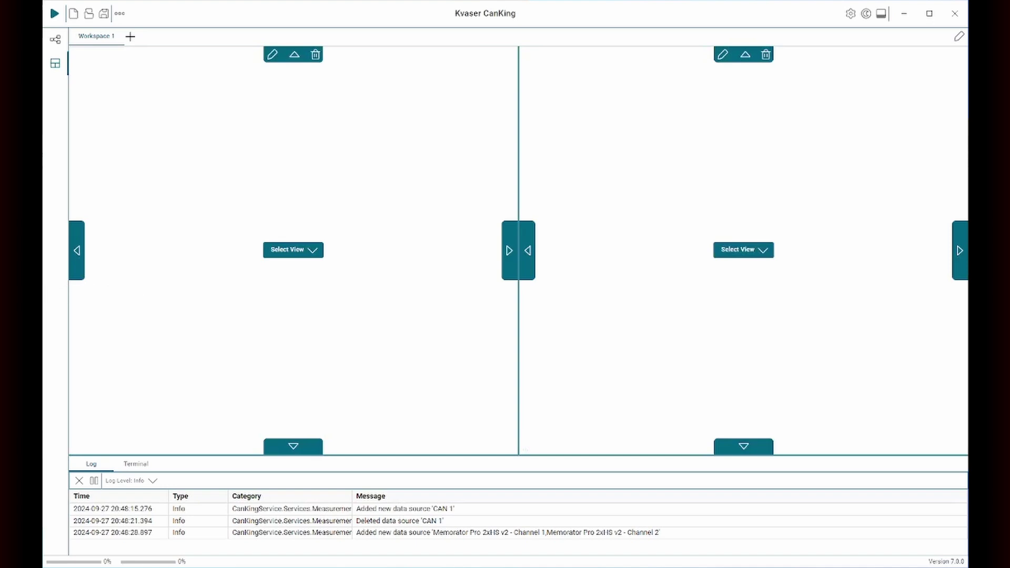
click(295, 54)
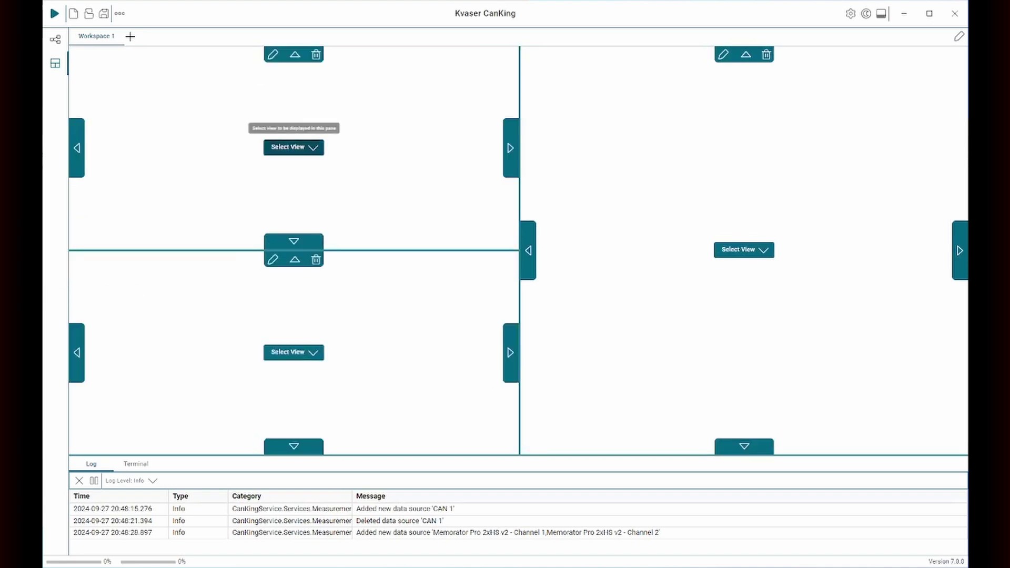
Assign CAN Send to the upper-left pane, CAN Trace to the right pane and CAN Bus Statistics to the lower-left pane.
click(290, 147)
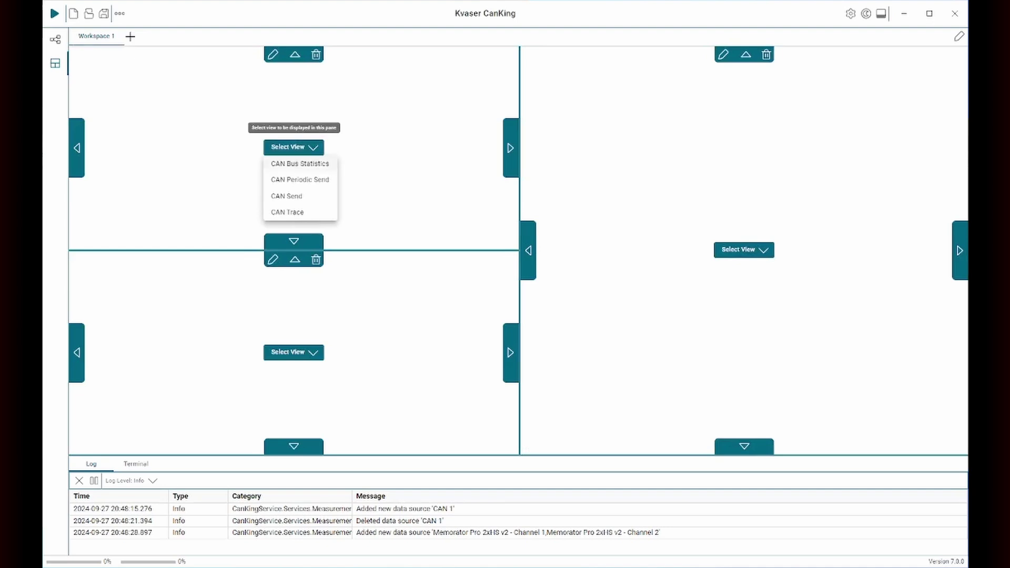
click(287, 196)
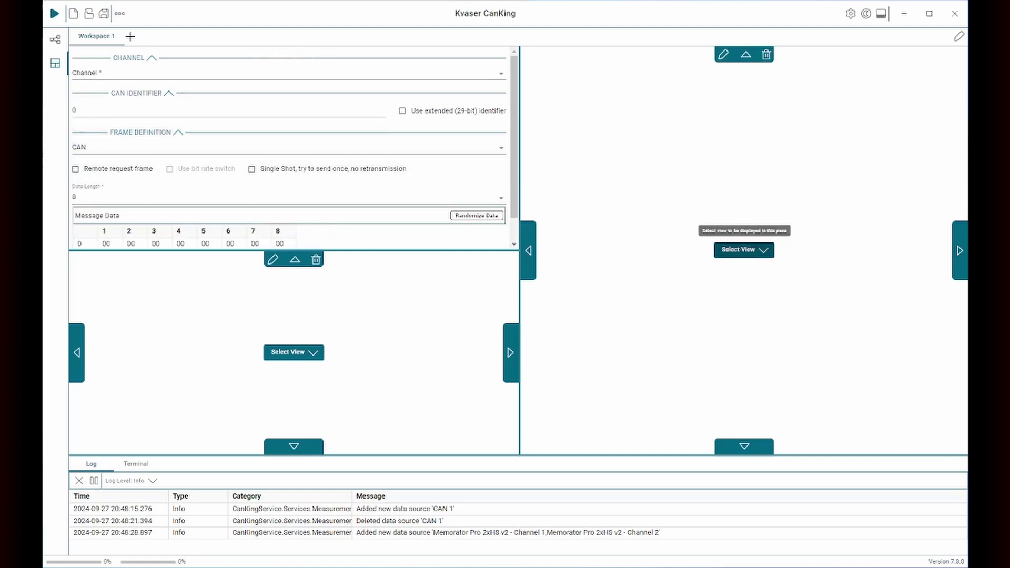
click(744, 249)
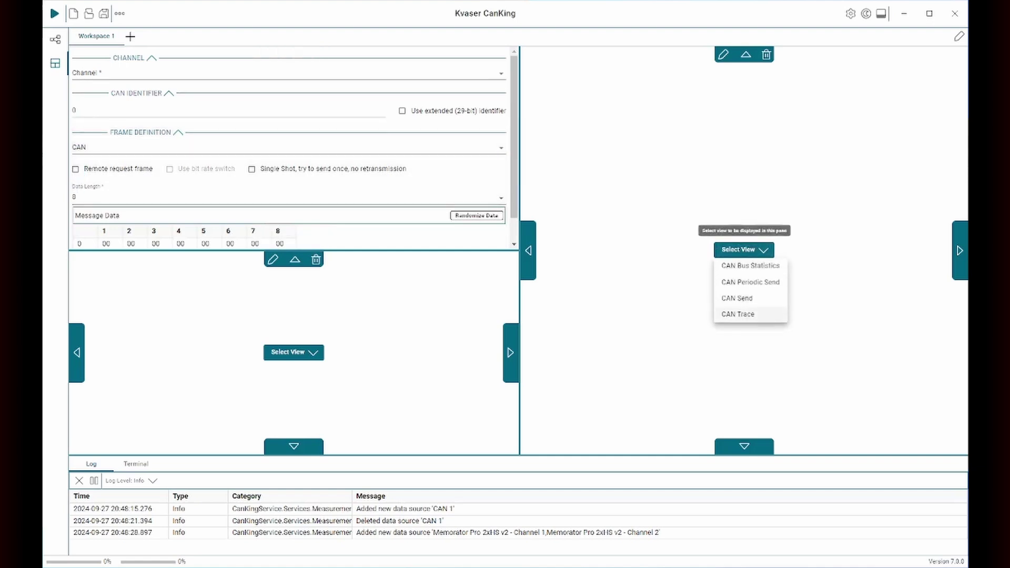
click(738, 314)
click(293, 352)
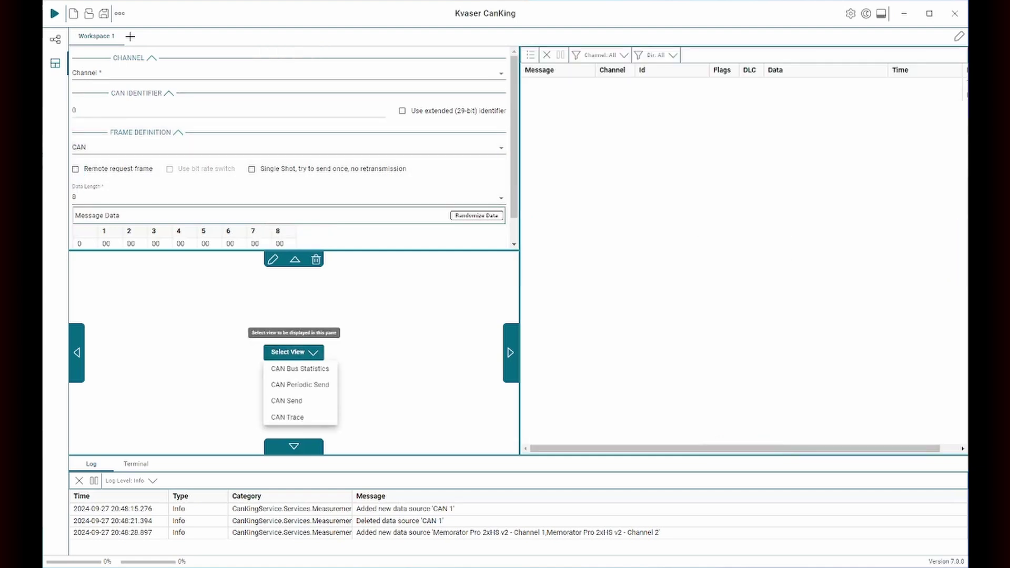
click(299, 368)
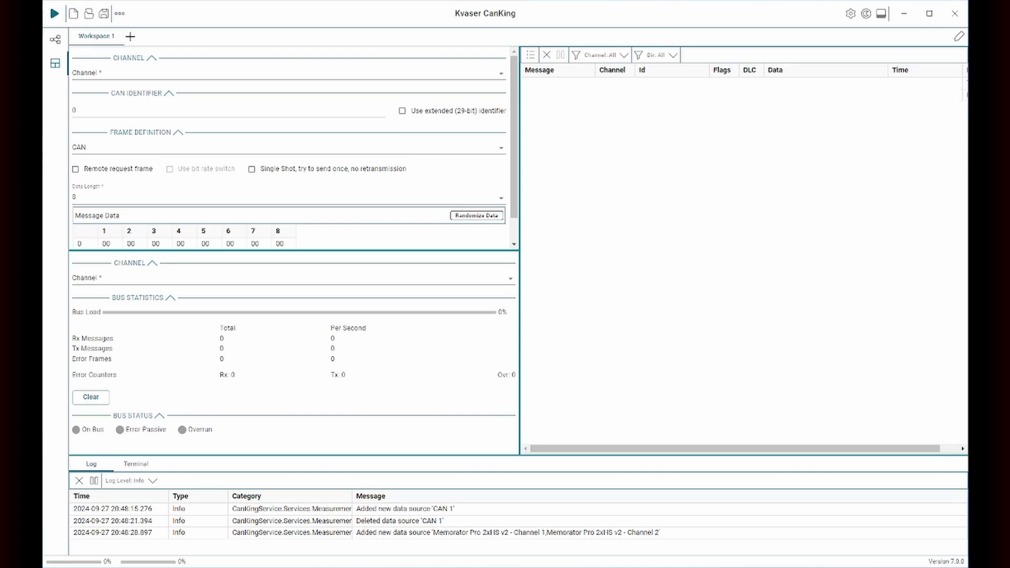
Delete all view panes from Workspace 1 in layout edit mode and leave edit mode.
click(960, 36)
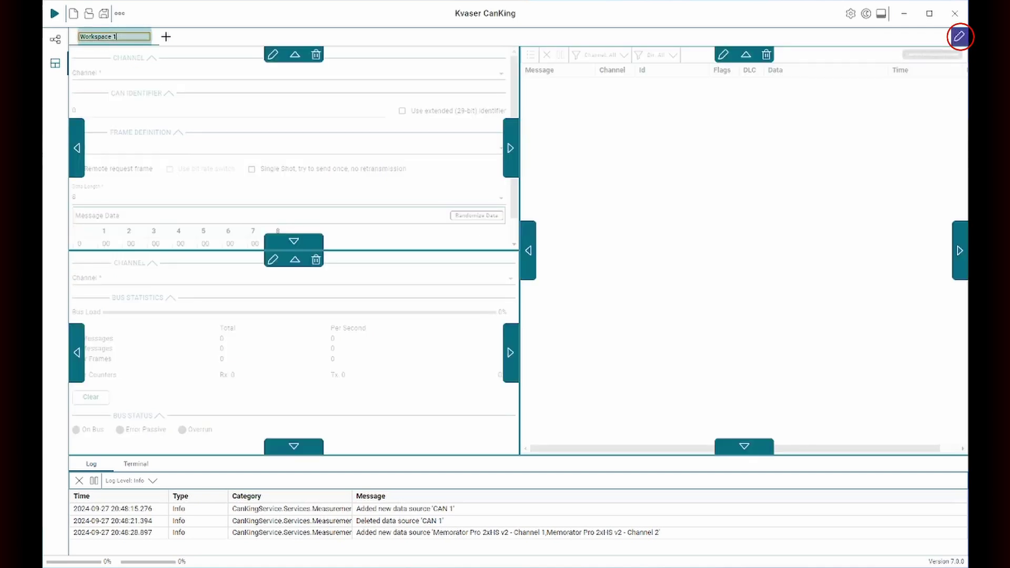
click(766, 54)
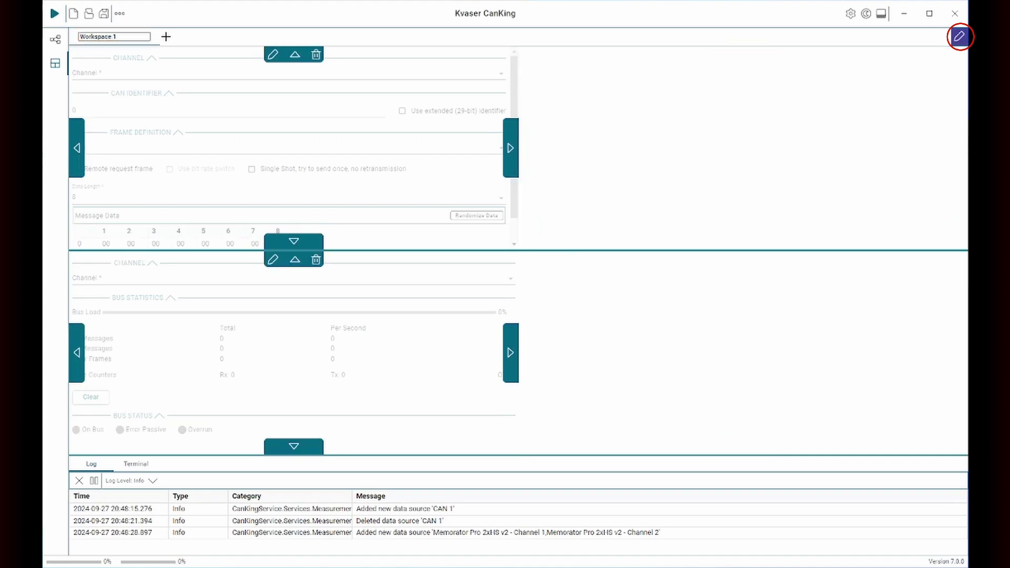
click(541, 54)
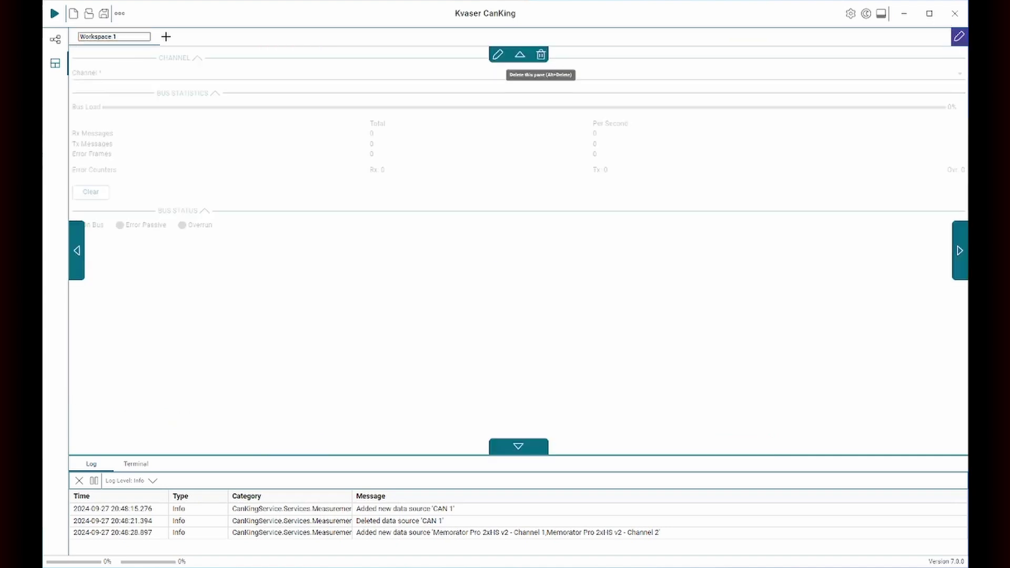
click(541, 55)
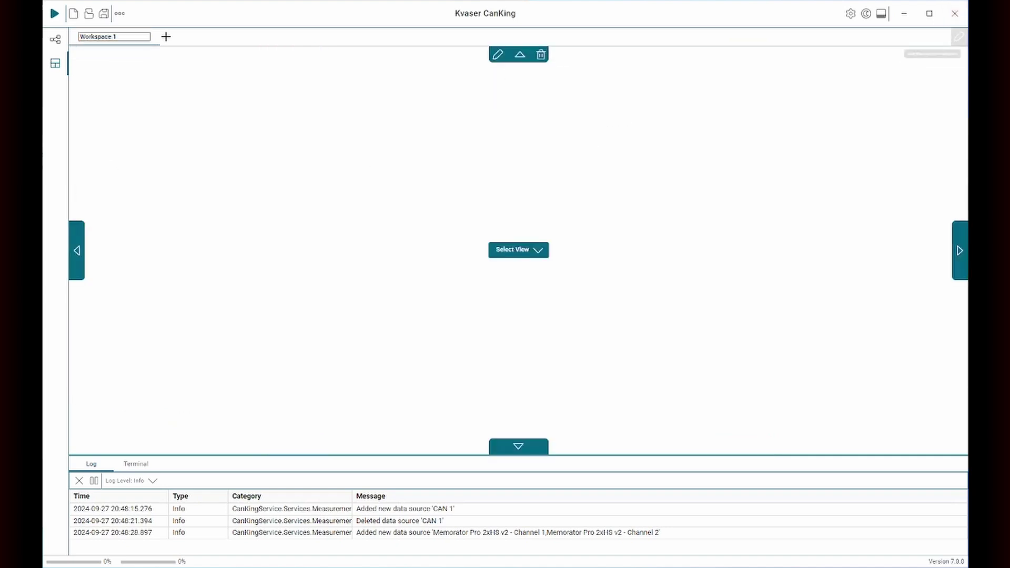
click(959, 36)
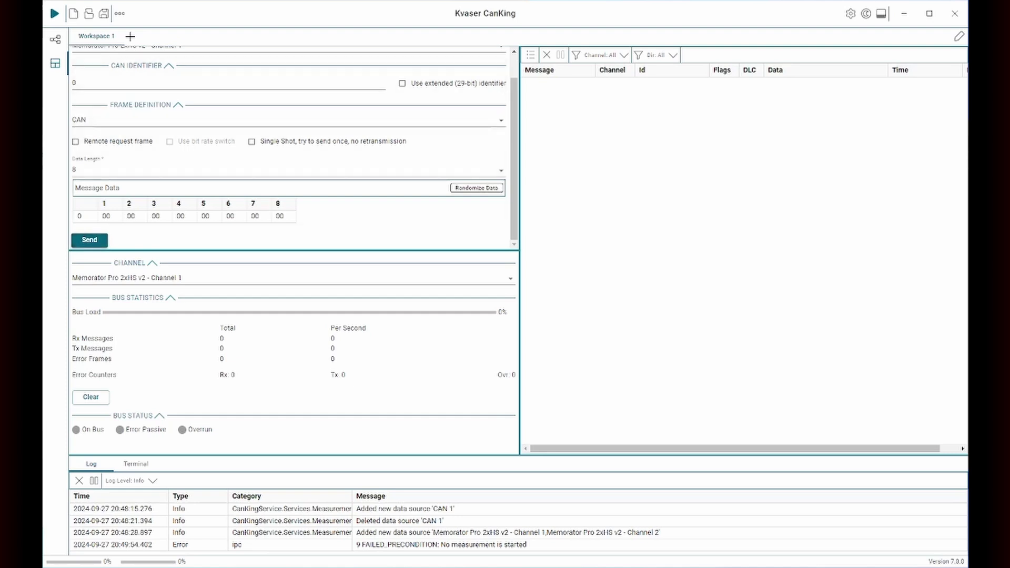
Send one 8-byte CAN message with identifier 0 during a short measurement run and clear the trace messages.
click(54, 13)
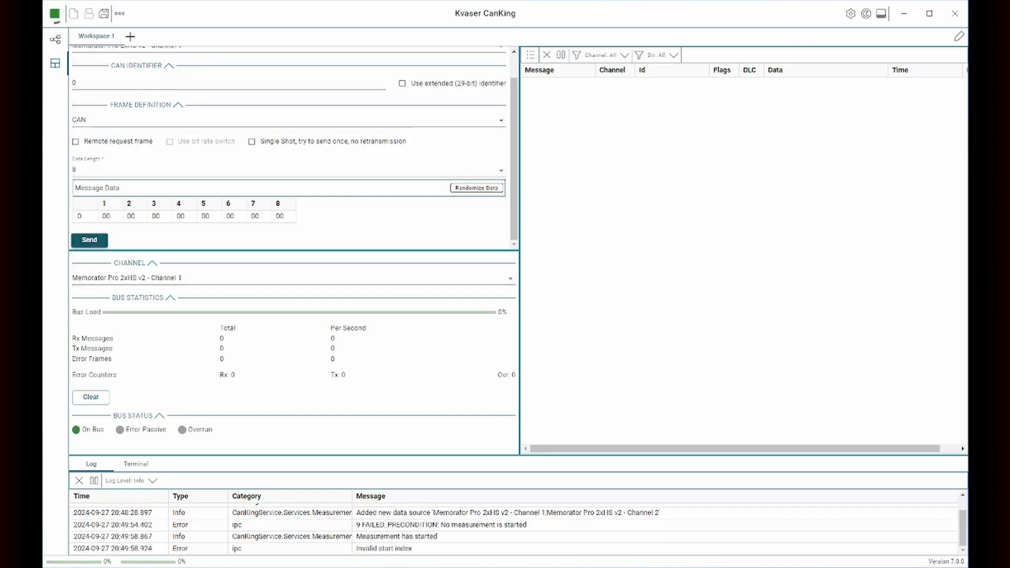
click(90, 240)
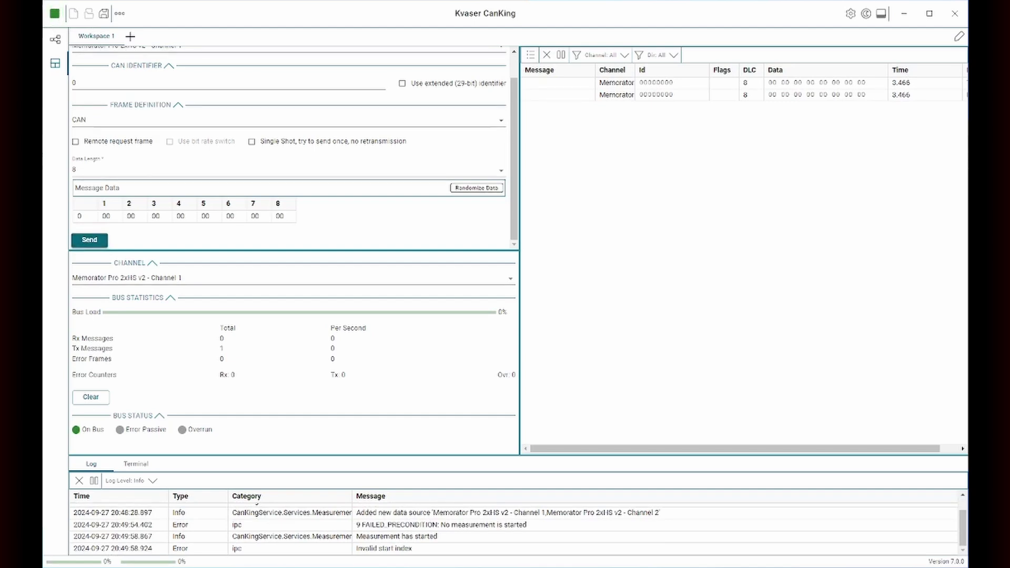
click(54, 13)
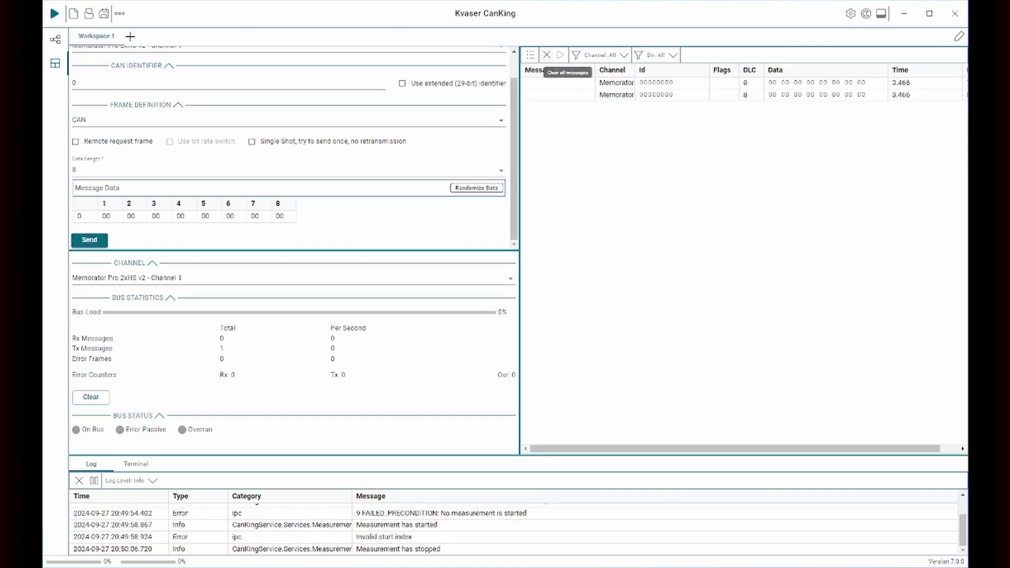
click(546, 55)
Add a Traffic Generator source on Memorator Pro 2xHS v2 - Channel 1 with random identifiers and random message data.
click(55, 39)
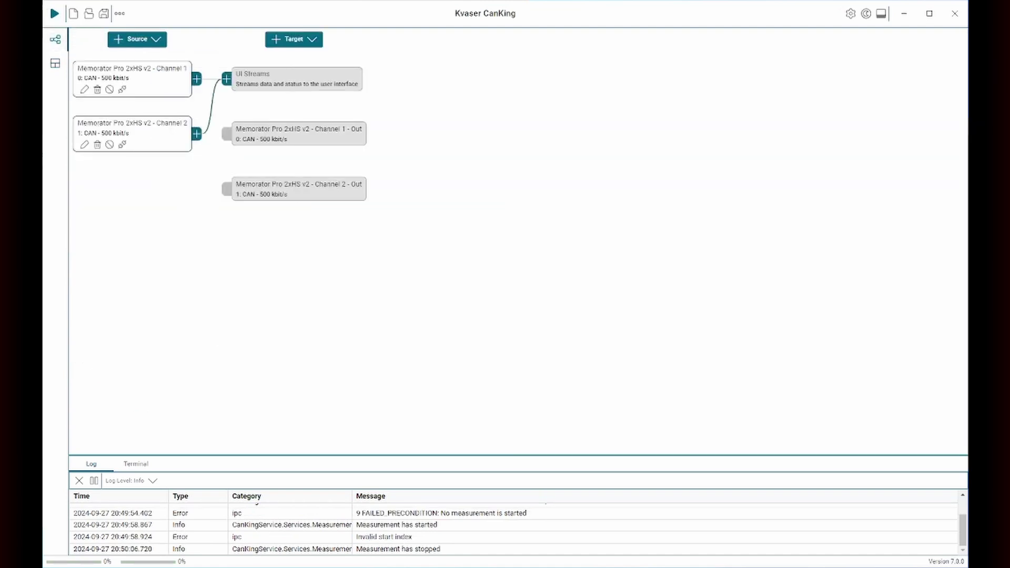
click(137, 39)
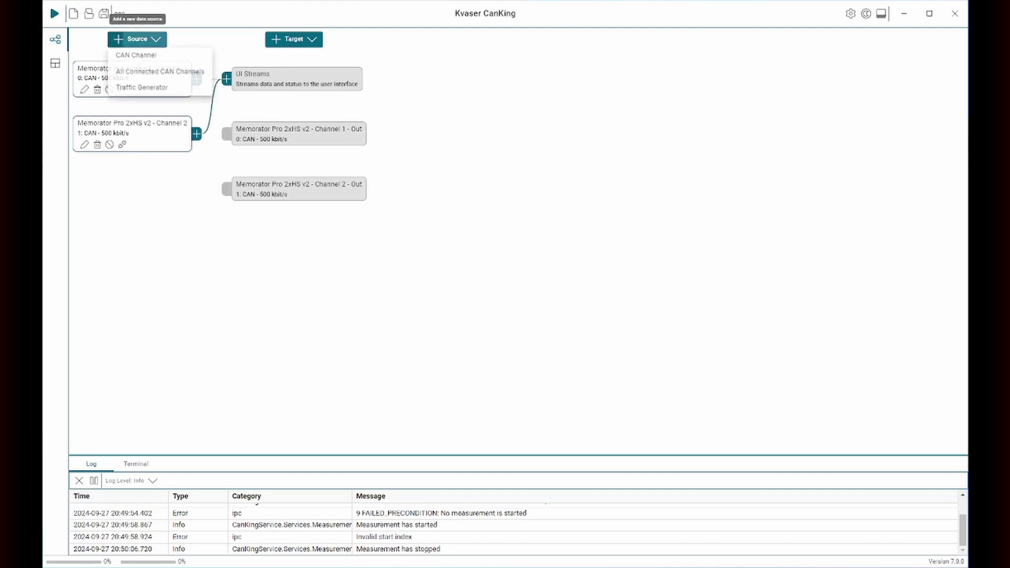
click(143, 87)
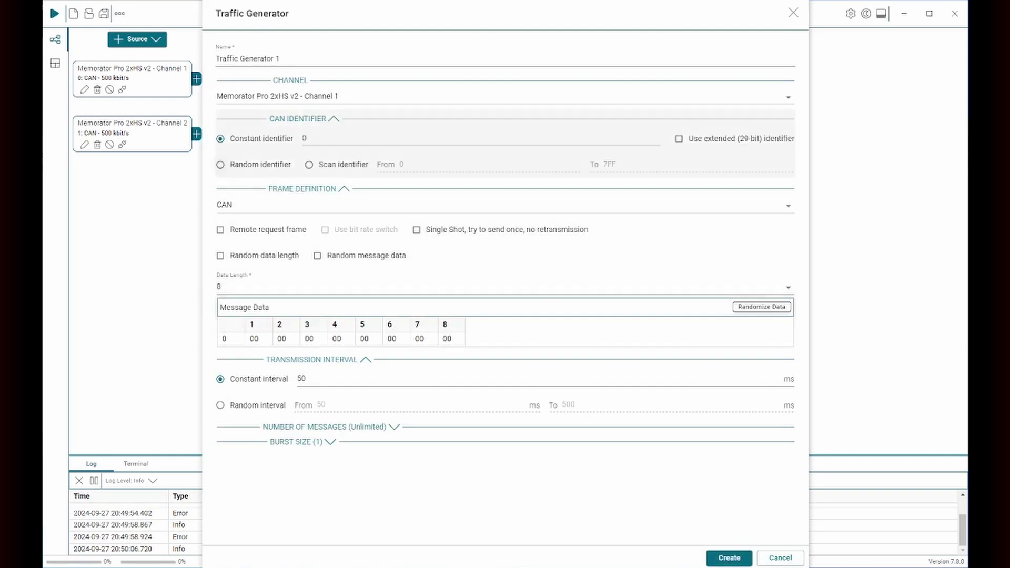
click(220, 164)
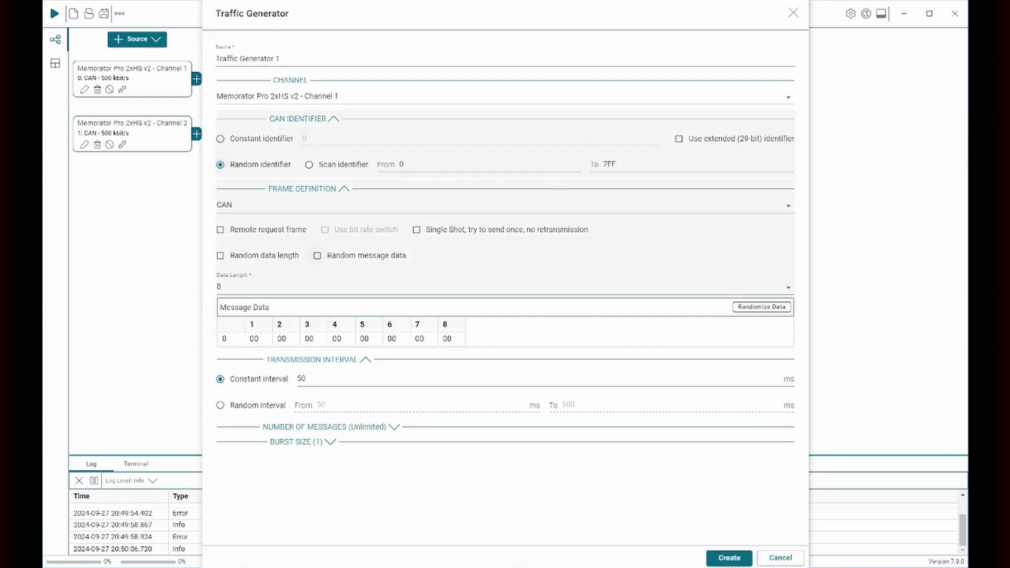
click(317, 255)
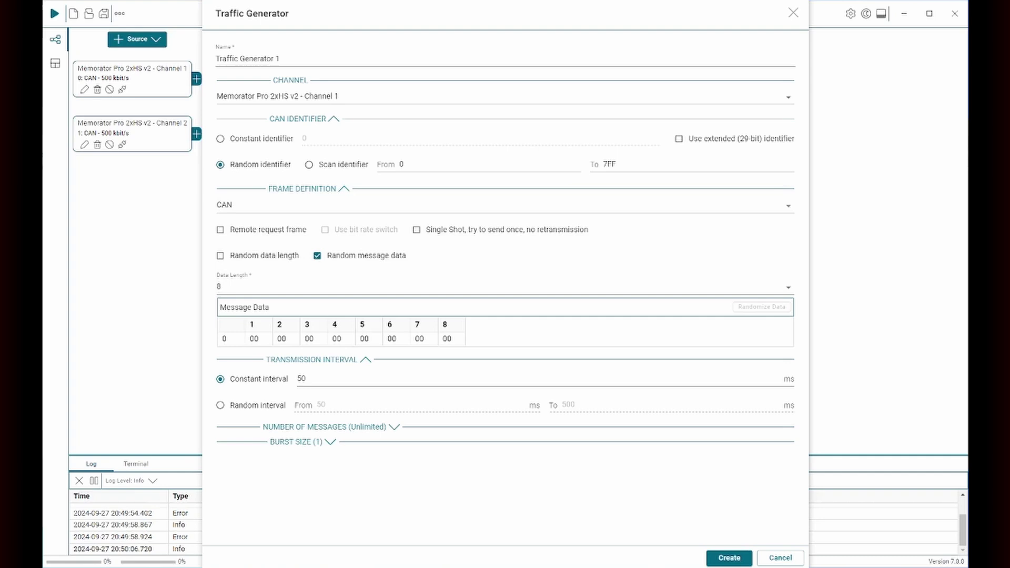
click(730, 558)
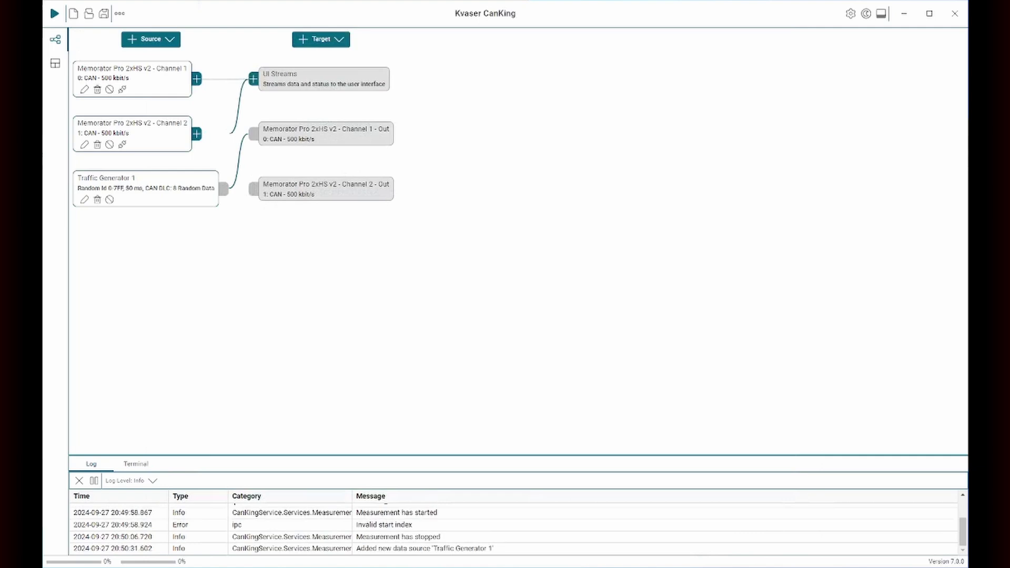
Start the measurement with the generated traffic in Workspace 1 and send a CAN message with identifier 0 alongside it.
click(56, 63)
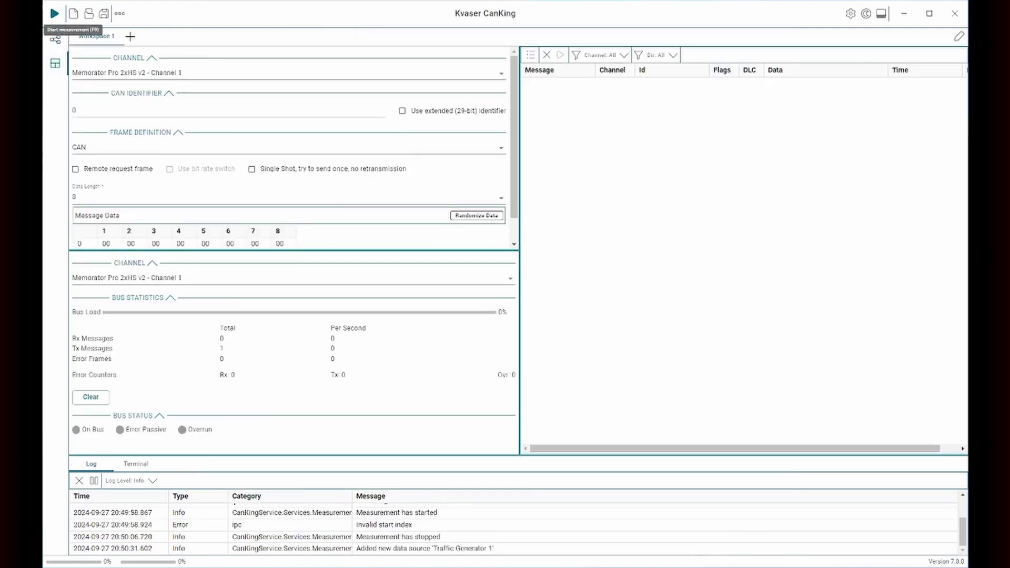
click(53, 14)
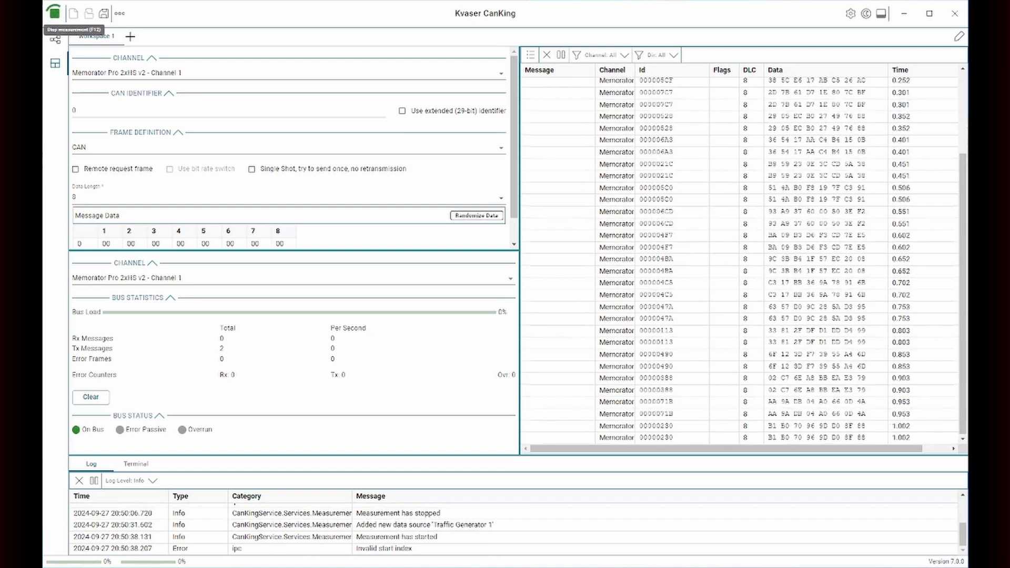
scroll(288, 149, down, 1)
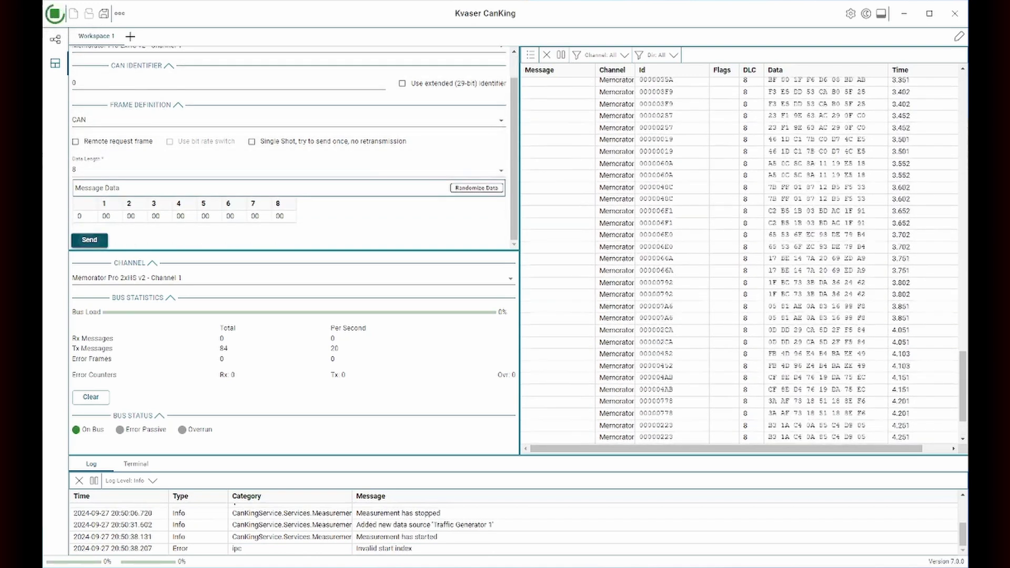
click(90, 239)
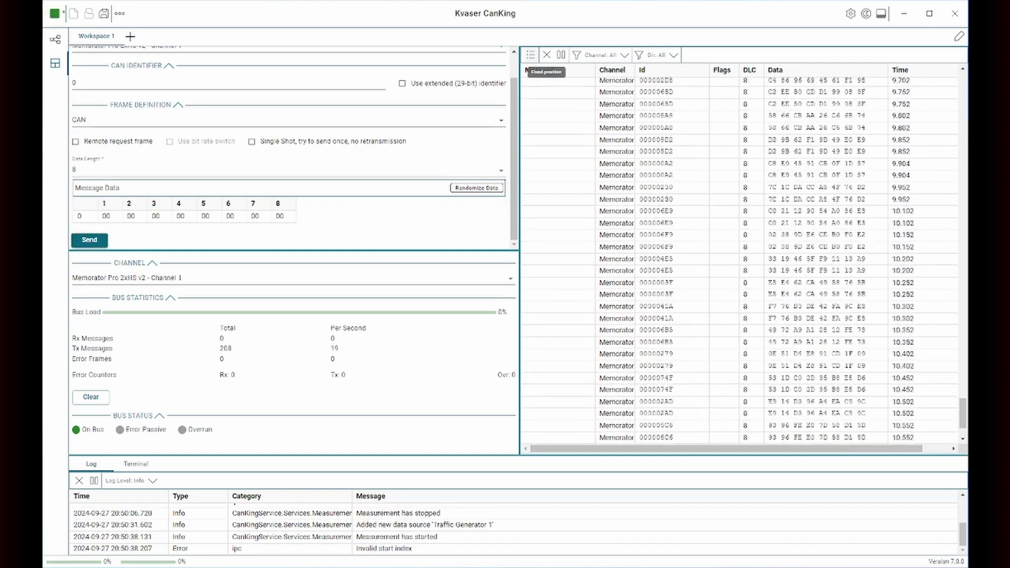
Switch the message trace to fixed-position display.
click(530, 55)
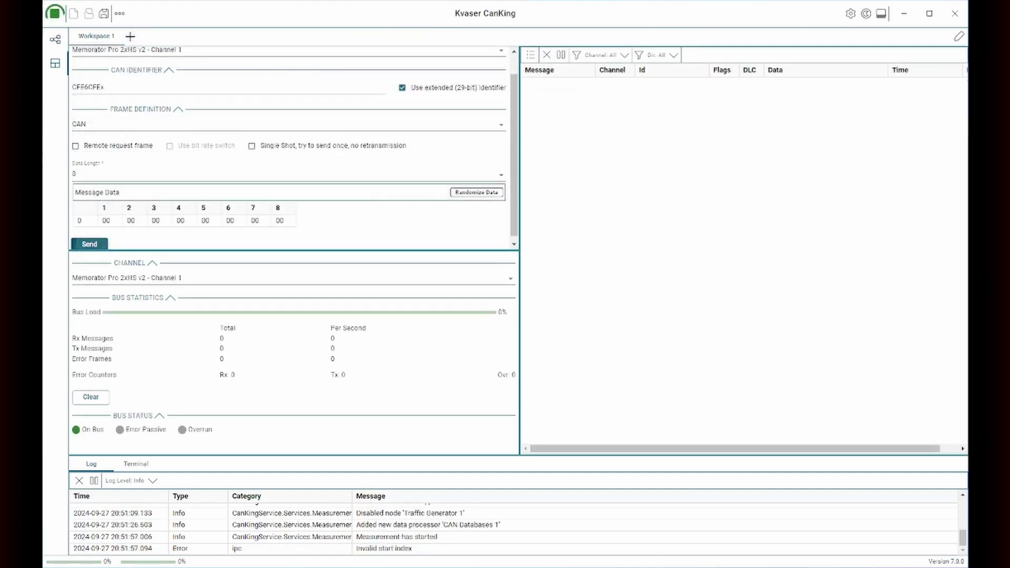
Send the CAN message with extended 29-bit identifier CFE6CFEx and expand the decoded TCO1 entry in the trace.
click(90, 244)
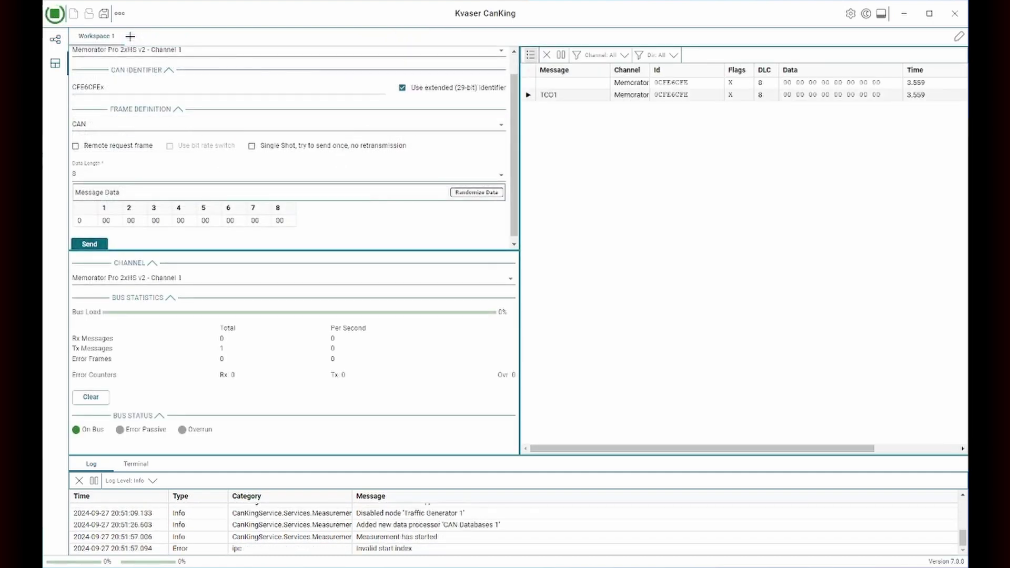
click(529, 94)
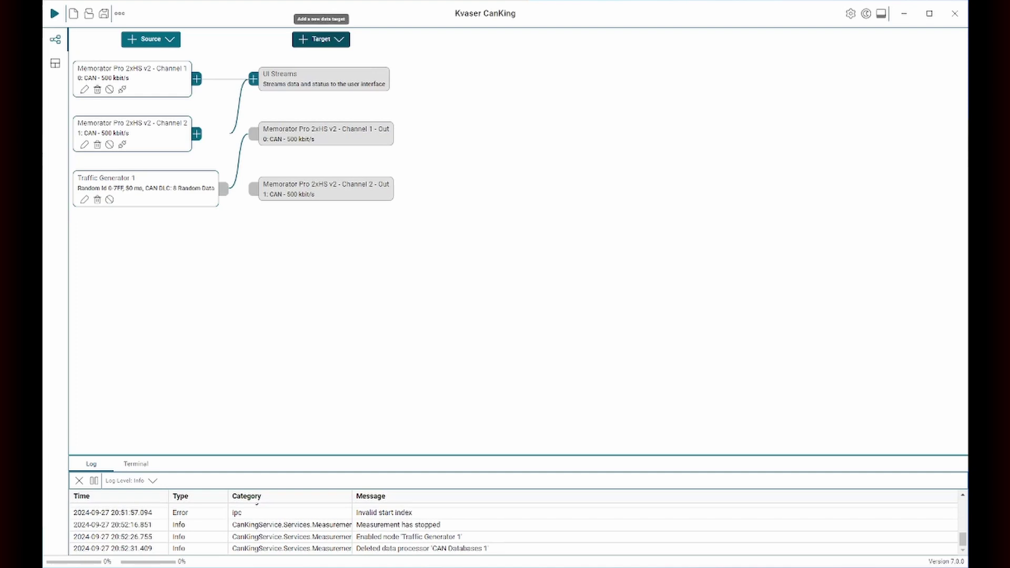
Start a new CAN Message Logger target with the CSV Frame file format and the file name test.
click(321, 39)
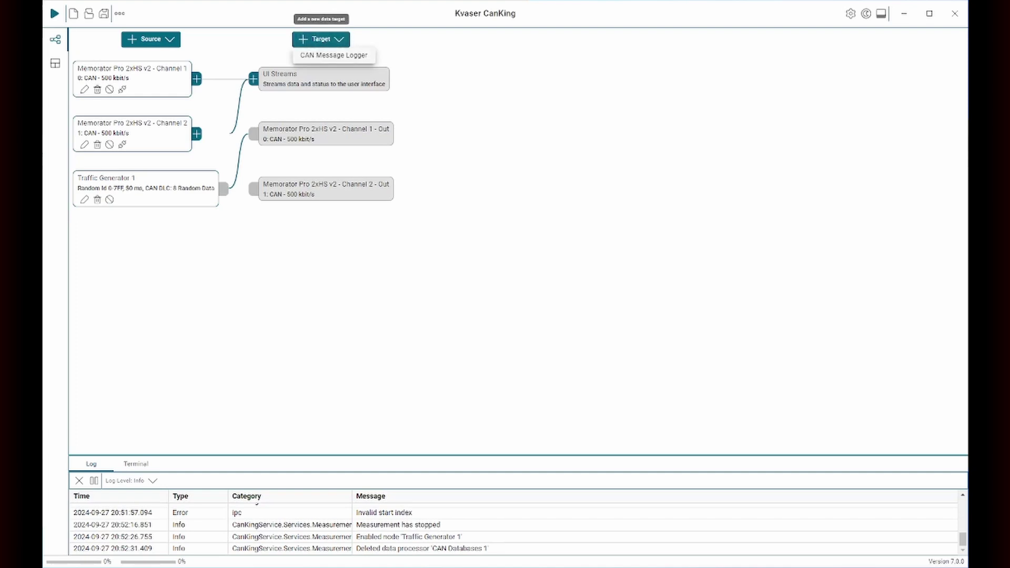
click(316, 55)
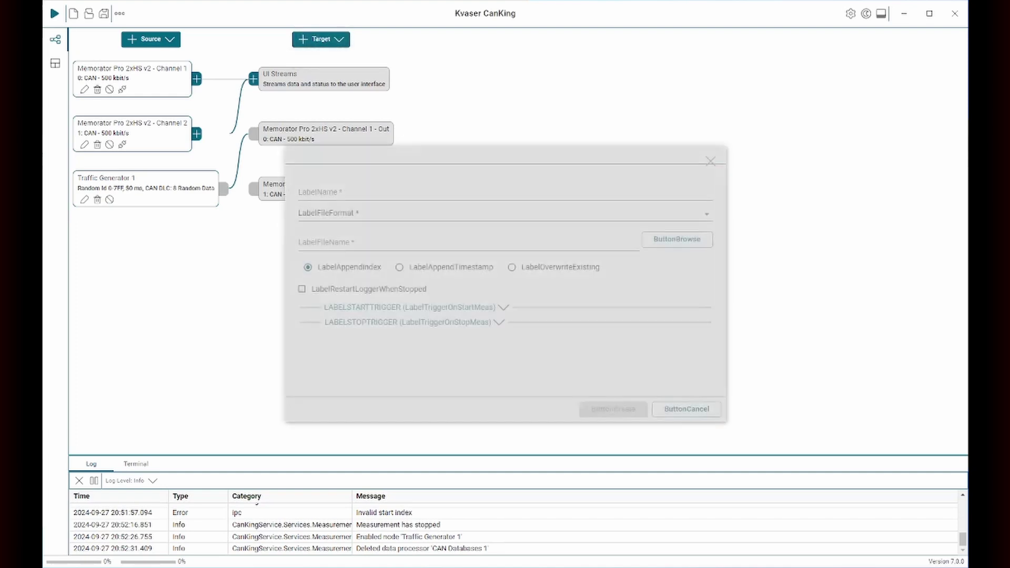
click(505, 228)
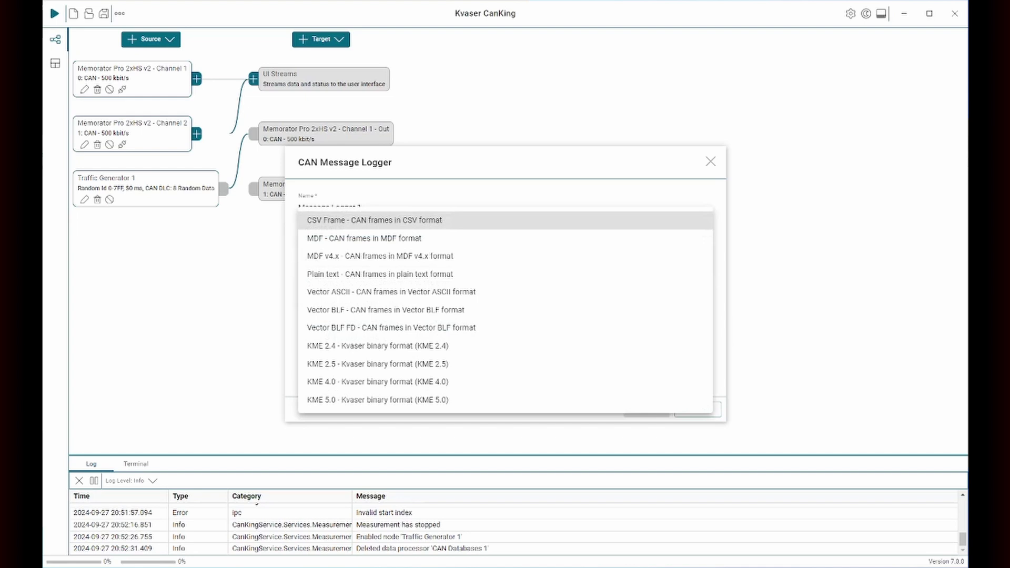
click(392, 220)
click(476, 257)
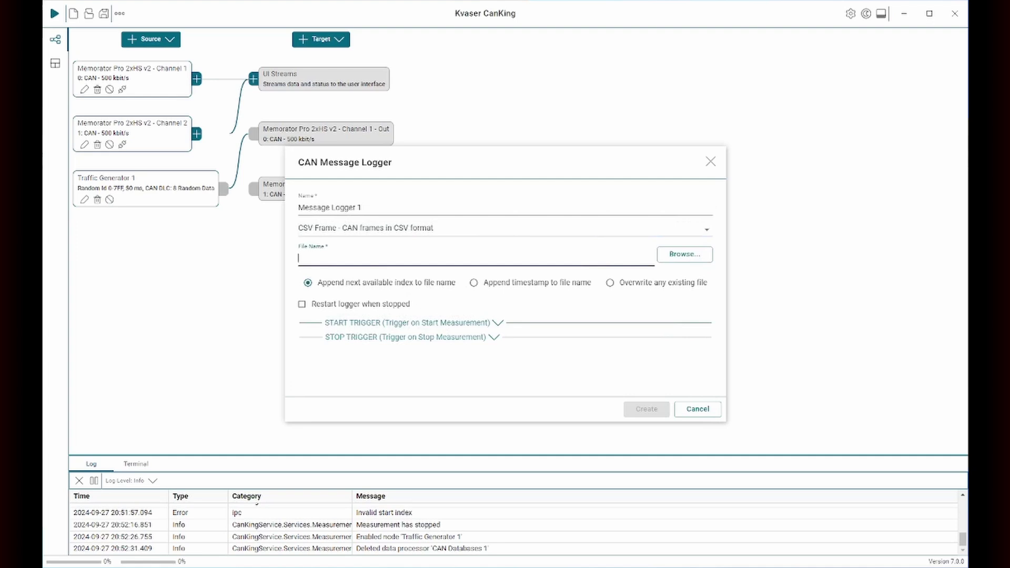
text(test)
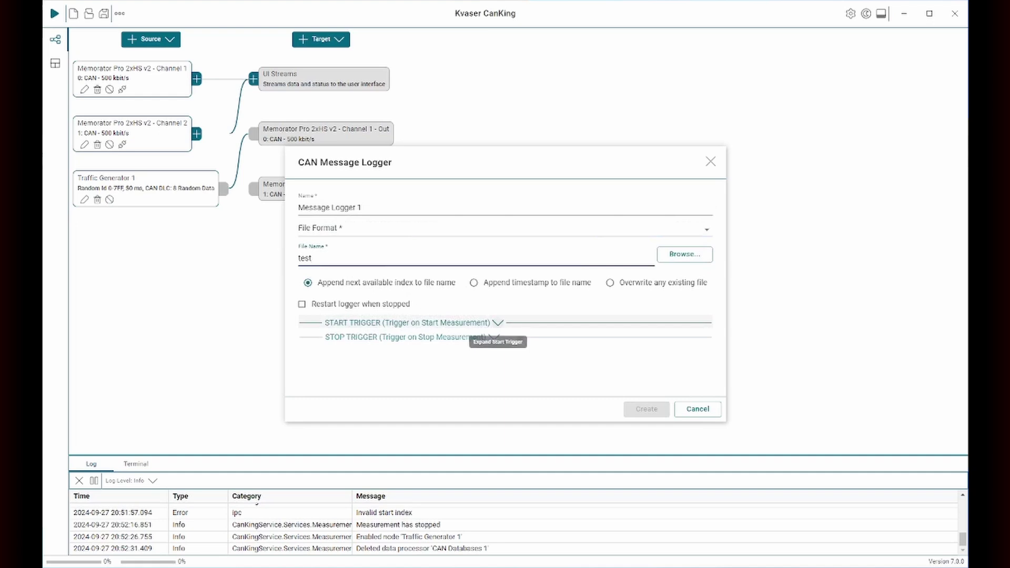
Examine the start trigger and stop trigger options offered for the message logger.
click(497, 323)
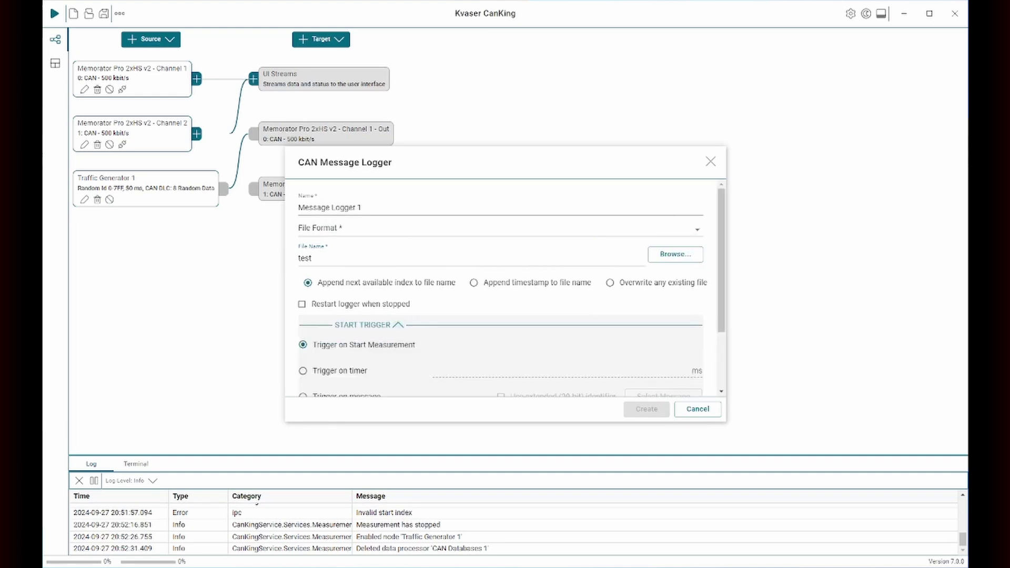
scroll(506, 289, down, 2)
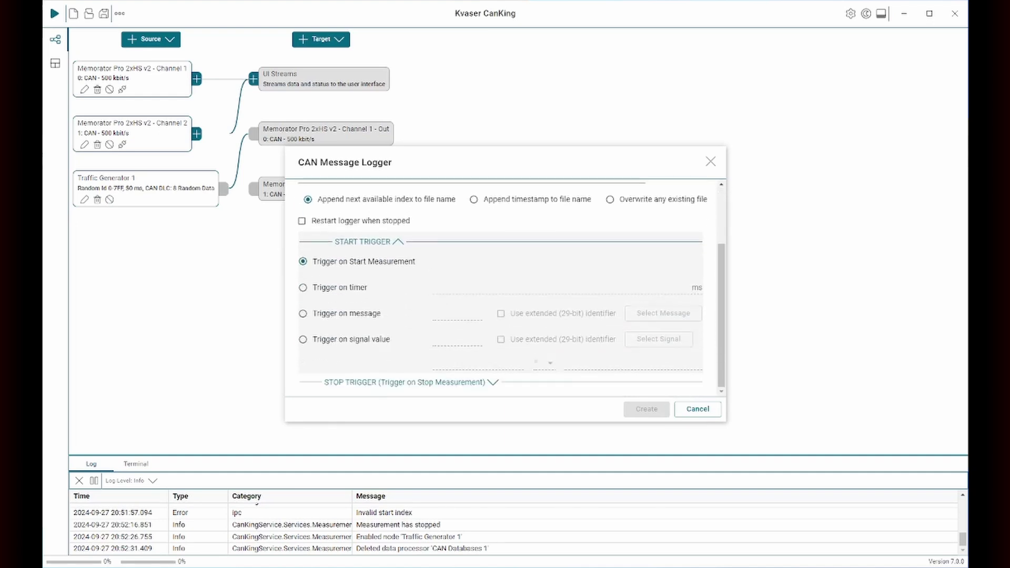
click(492, 382)
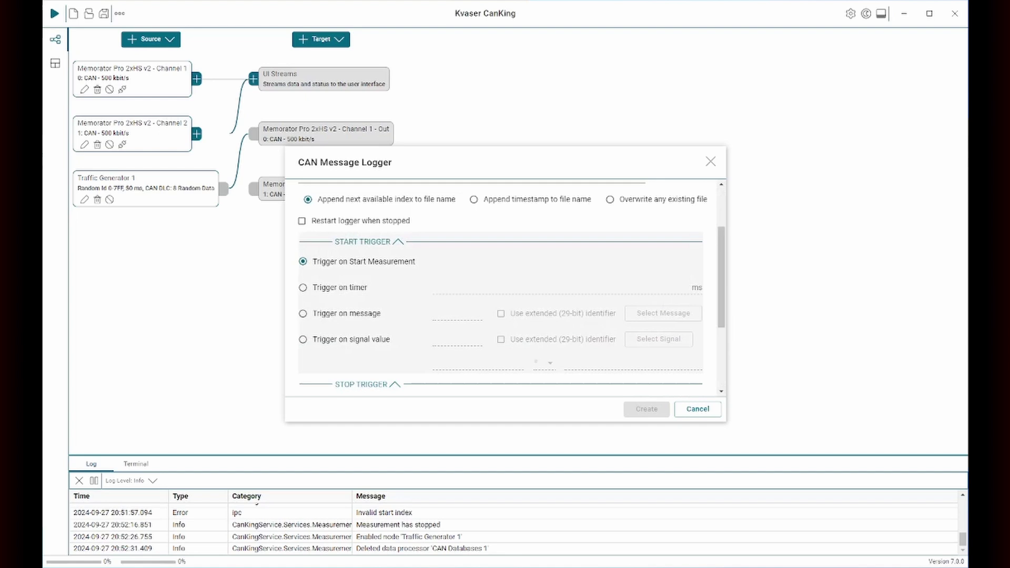
scroll(505, 289, down, 1)
scroll(505, 289, down, 1)
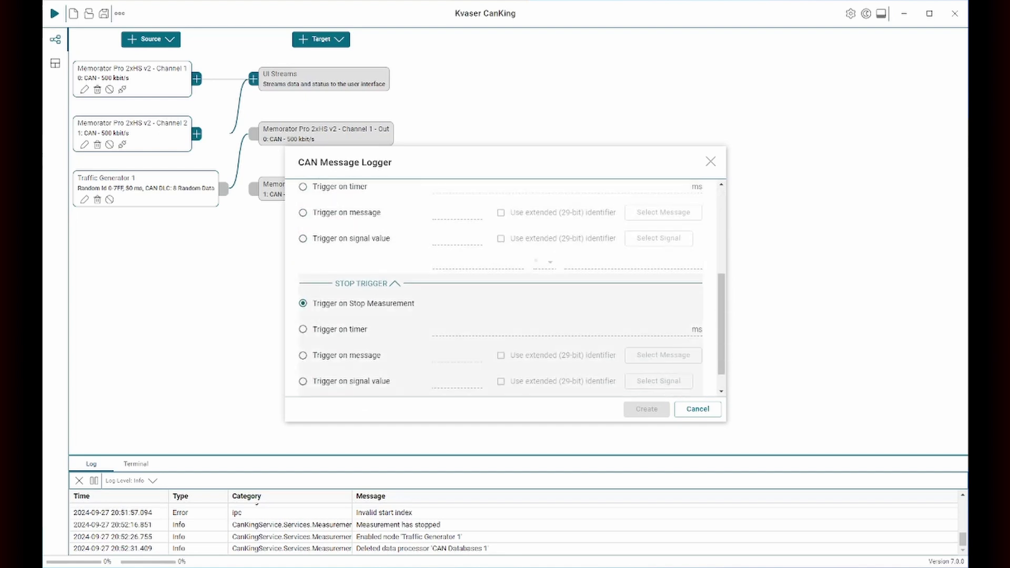
scroll(505, 290, up, 5)
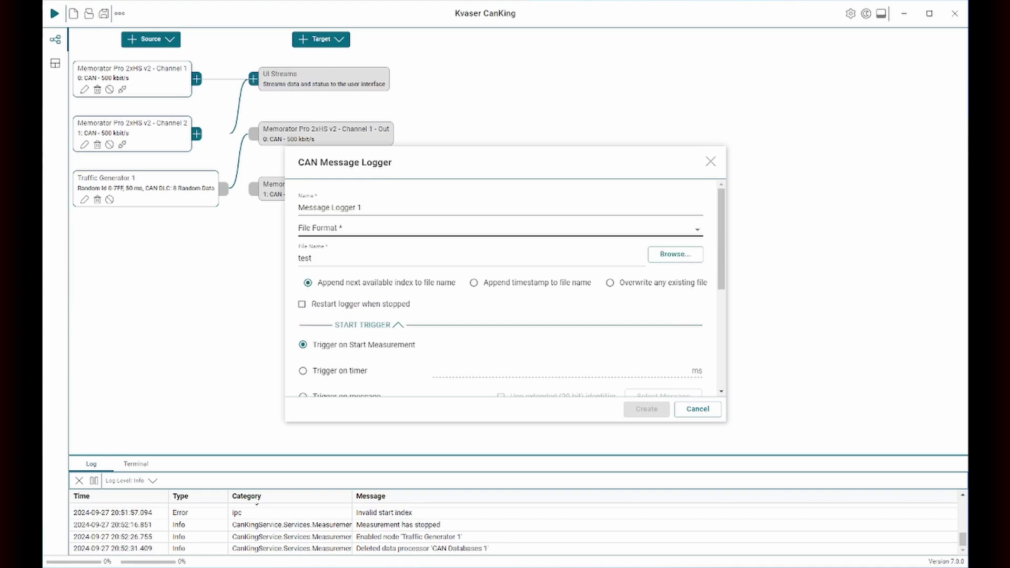
Set the logger's file format to CSV Frame - CAN frames in CSV format and create the logger.
click(500, 228)
click(500, 220)
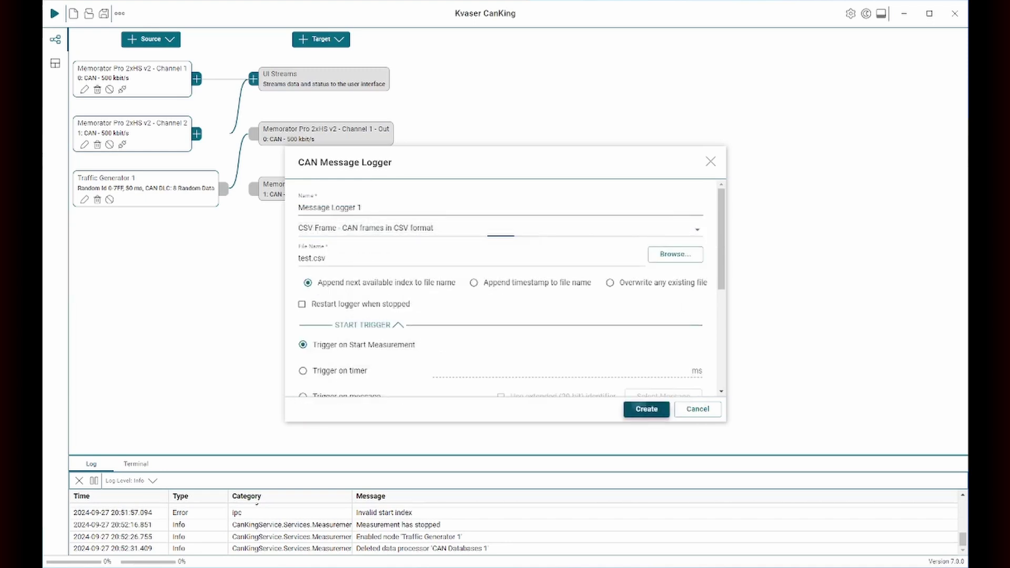
click(646, 408)
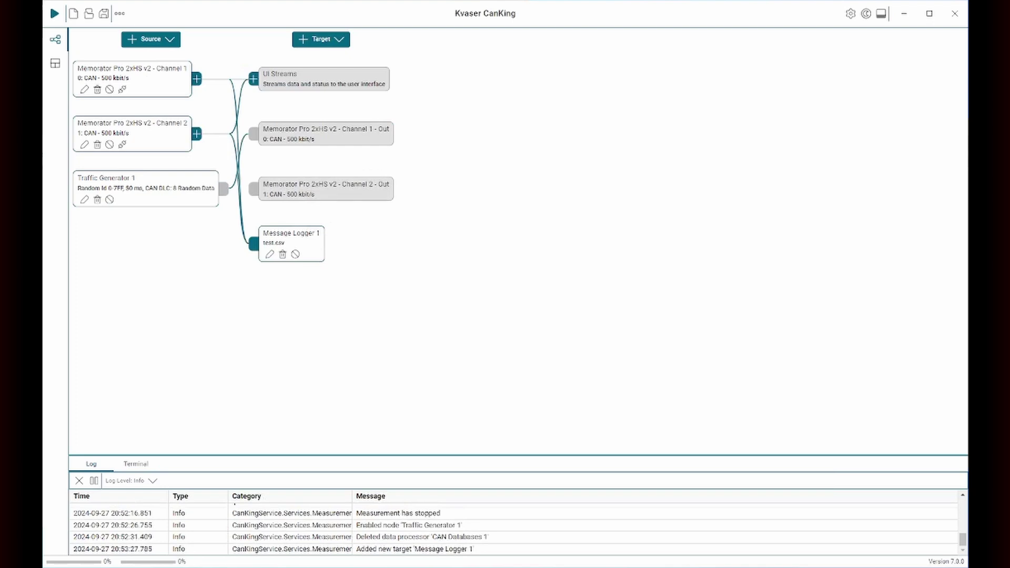
Add a CAN Message Filter after Memorator Pro 2xHS v2 - Channel 1 that passes only standard 11-bit identifier 0.
click(197, 79)
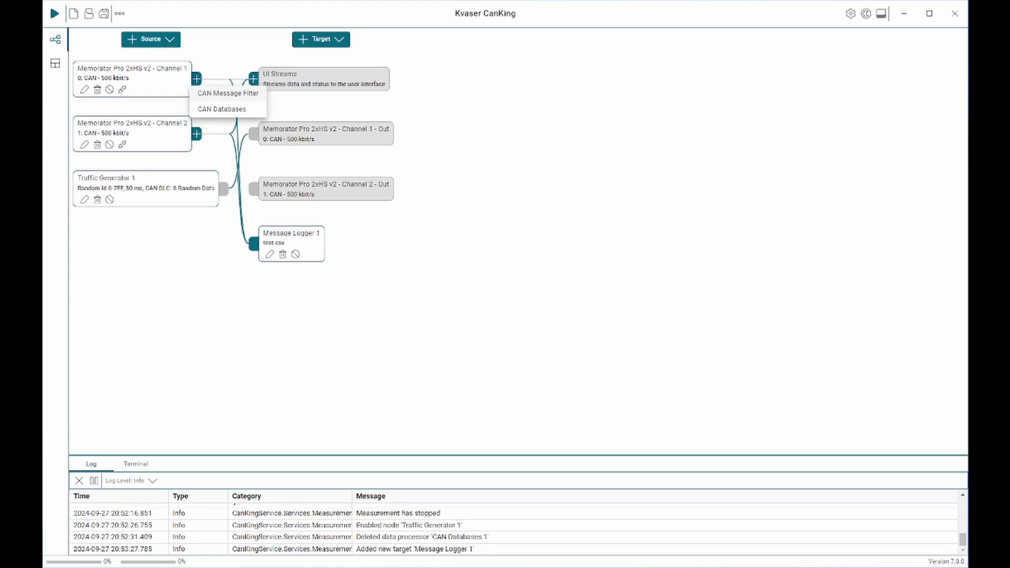
click(214, 93)
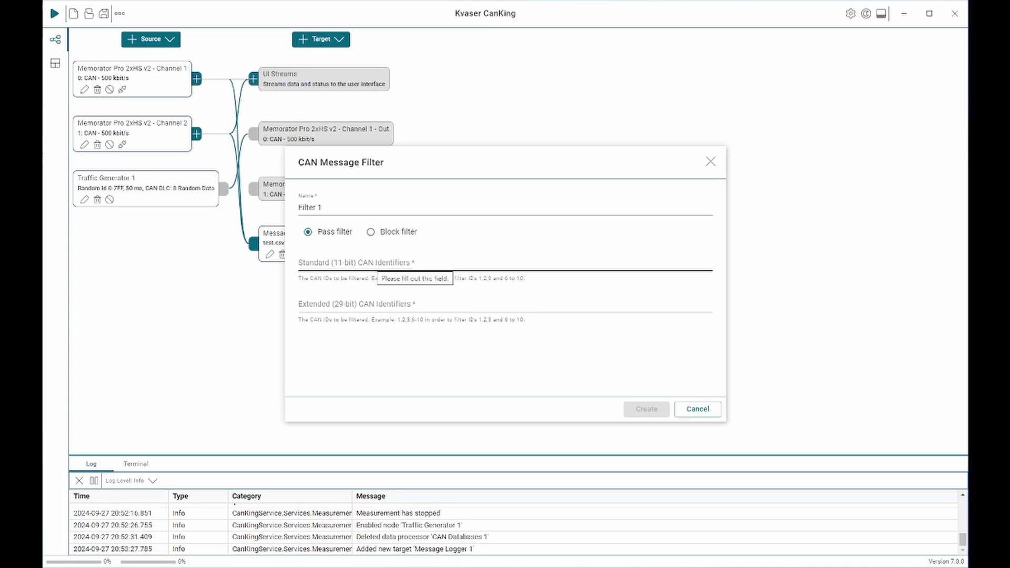
click(378, 262)
text(0)
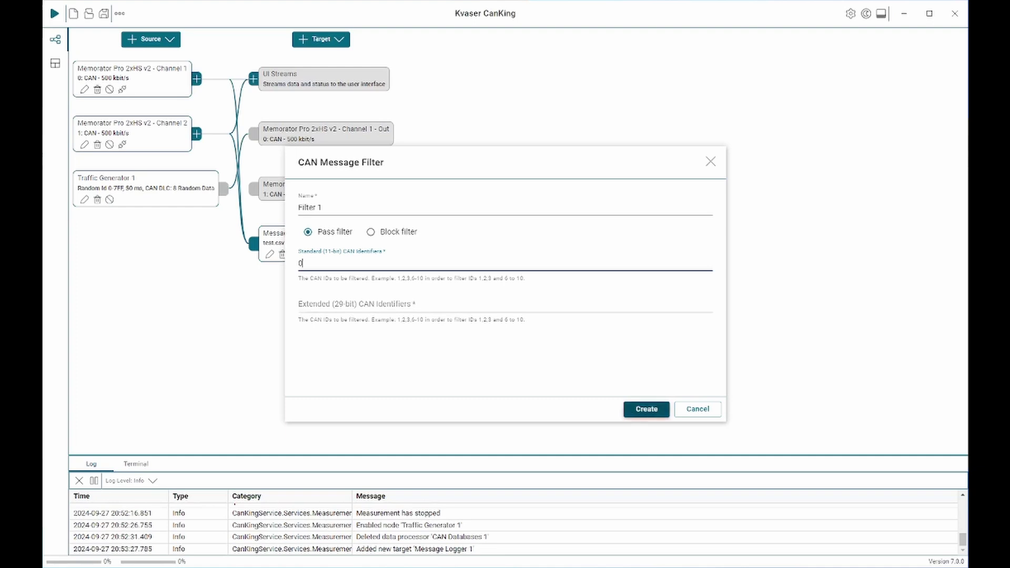
click(647, 409)
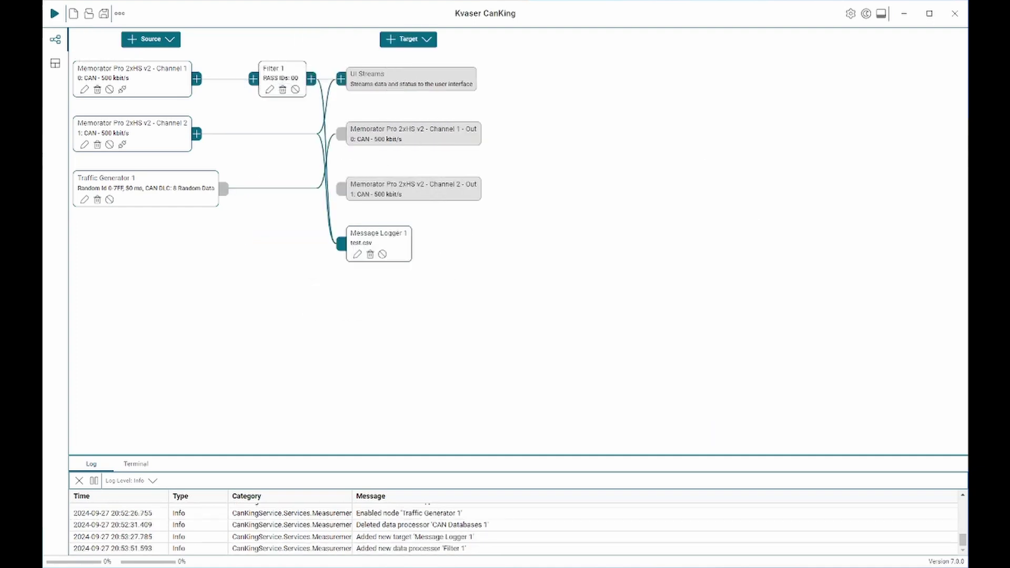